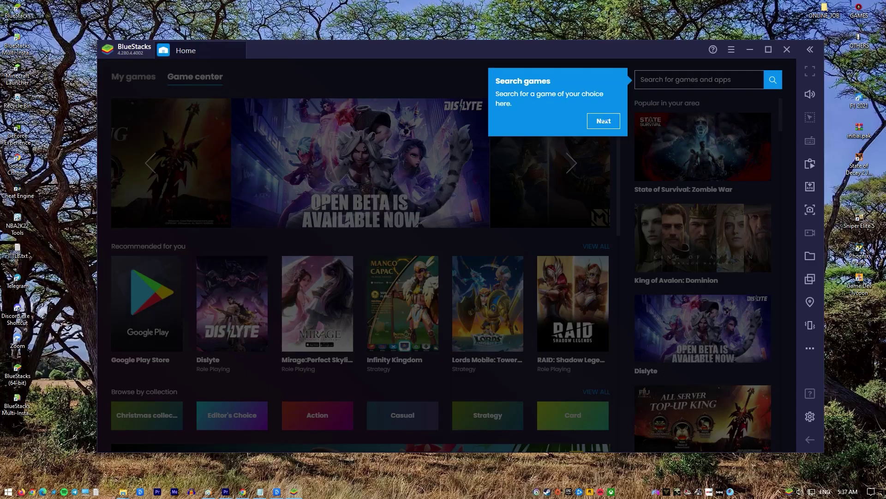
Step: Go through the introductory tips on the BlueStacks home screen, starting with Search games, and dismiss them
{"action": "left_click", "coordinate": [603, 119]}
{"action": "left_click", "coordinate": [346, 121]}
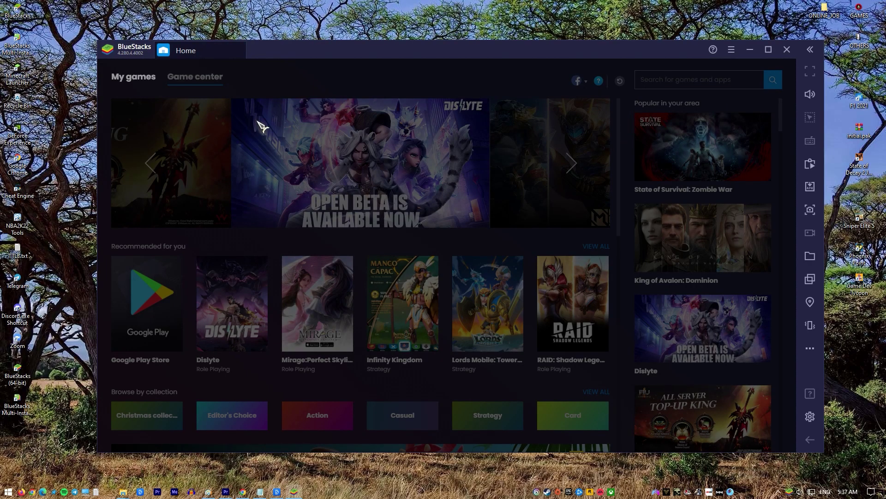
{"action": "left_click", "coordinate": [263, 113]}
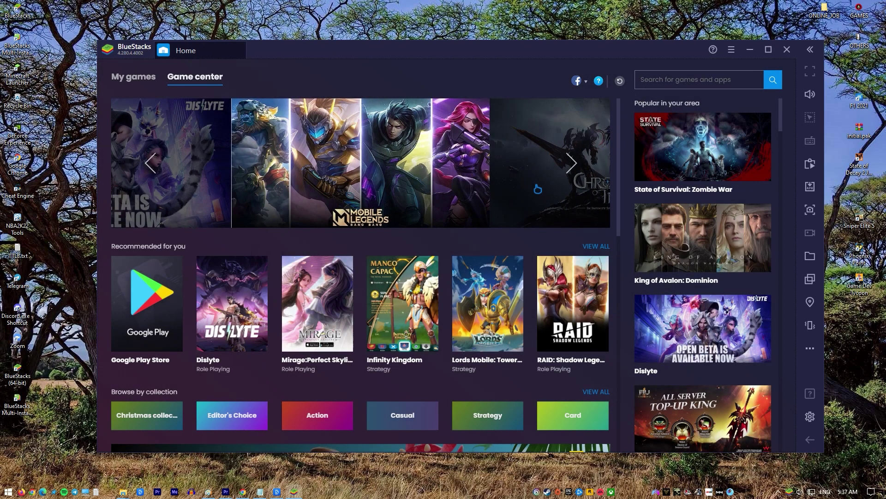
Step: Examine the Game center's recommended, featured, top and popular games, as well as the Popular in your area list
{"action": "scroll", "coordinate": [305, 258], "scroll_direction": "down", "scroll_amount": 2}
{"action": "scroll", "coordinate": [294, 281], "scroll_direction": "down", "scroll_amount": 1}
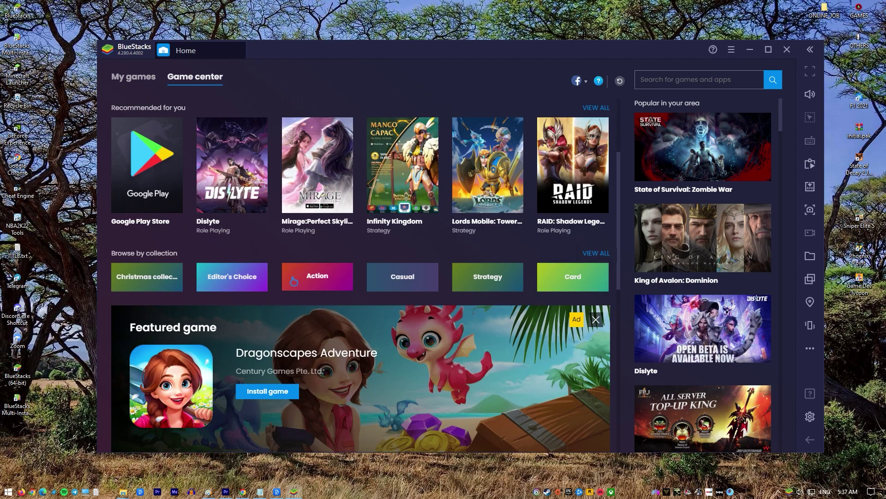
{"action": "scroll", "coordinate": [293, 281], "scroll_direction": "down", "scroll_amount": 8}
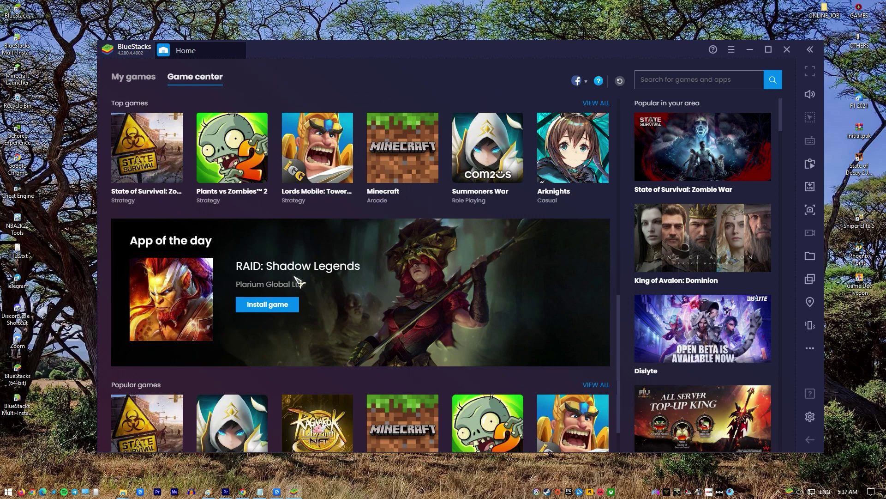
{"action": "scroll", "coordinate": [299, 282], "scroll_direction": "down", "scroll_amount": 1}
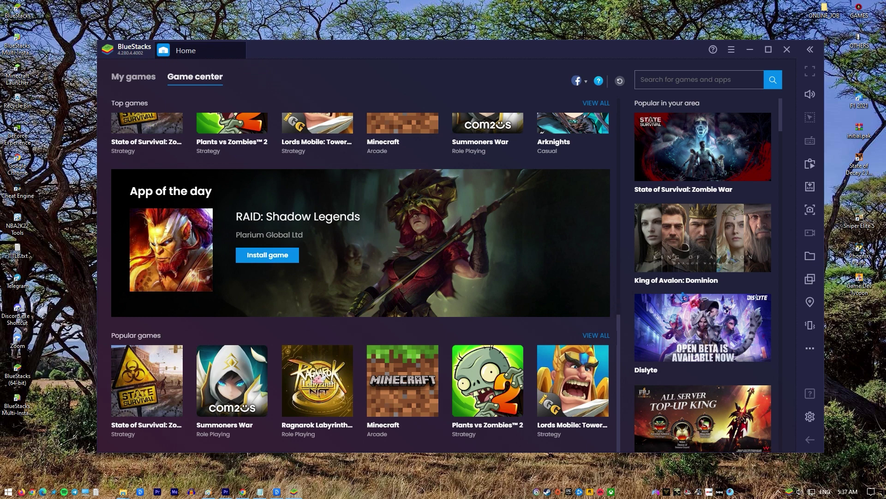
{"action": "scroll", "coordinate": [702, 300], "scroll_direction": "down", "scroll_amount": 8}
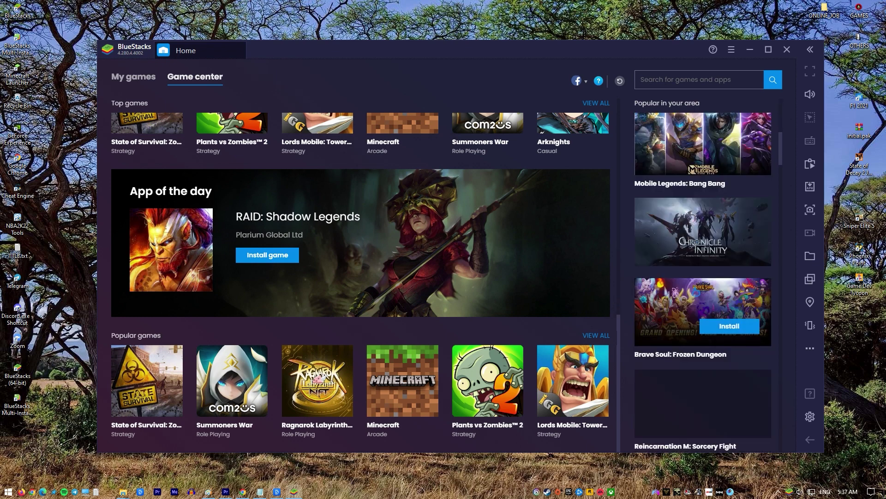
{"action": "scroll", "coordinate": [703, 323], "scroll_direction": "down", "scroll_amount": 6}
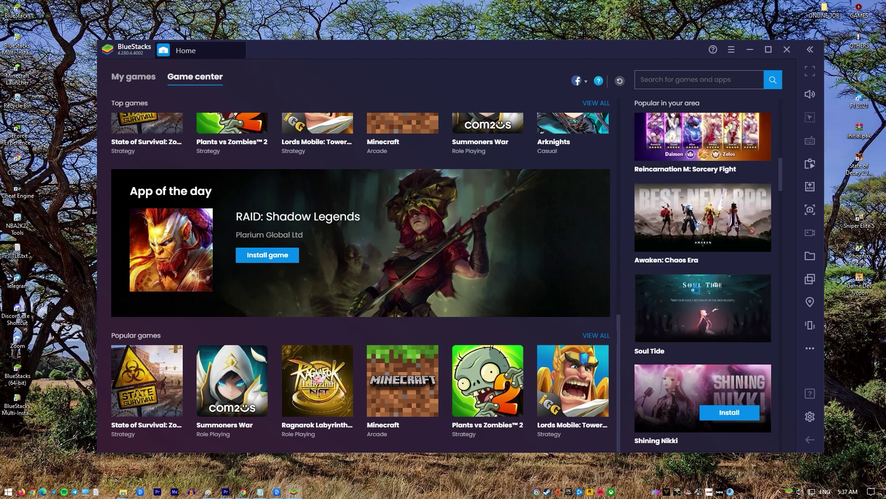
{"action": "scroll", "coordinate": [703, 323], "scroll_direction": "down", "scroll_amount": 7}
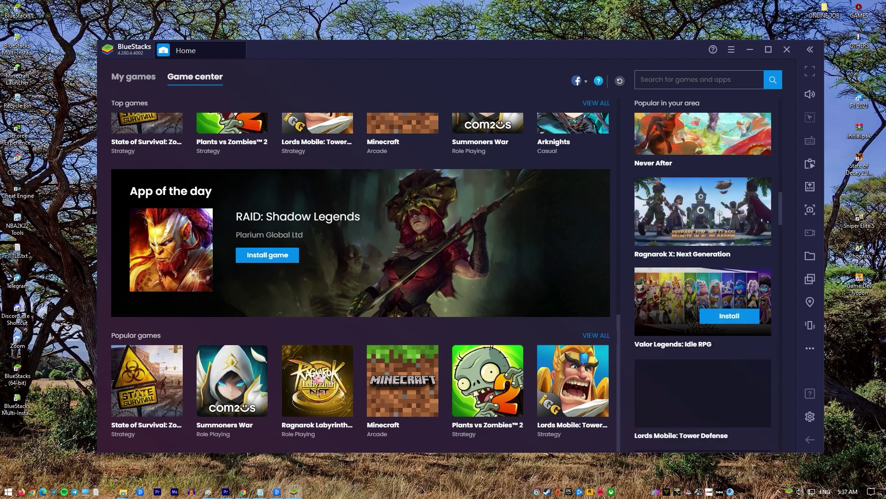
{"action": "scroll", "coordinate": [703, 300], "scroll_direction": "down", "scroll_amount": 7}
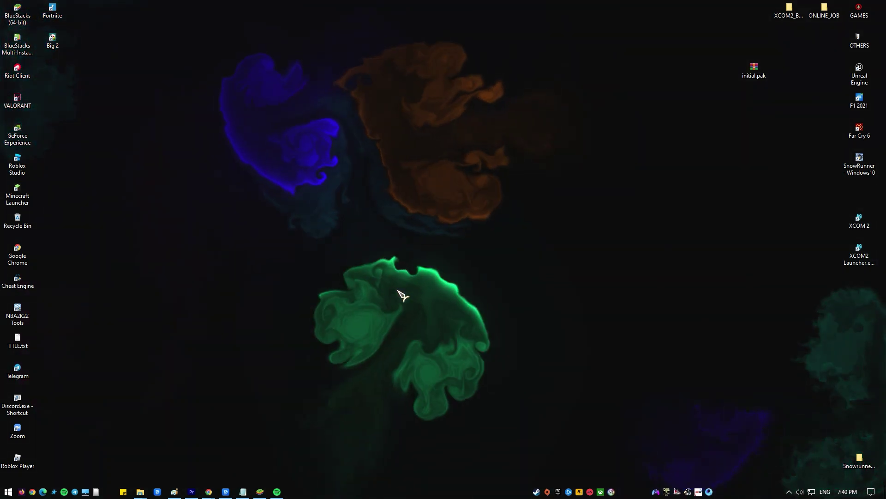
Step: Open Device Manager, expand the display adapters and choose to uninstall the NVIDIA GeForce device
{"action": "right_click", "coordinate": [8, 491]}
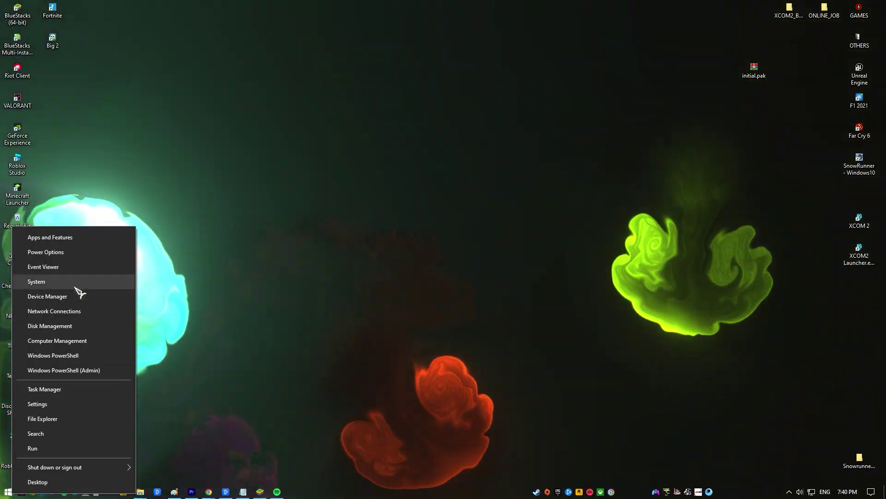
{"action": "key", "text": "Escape"}
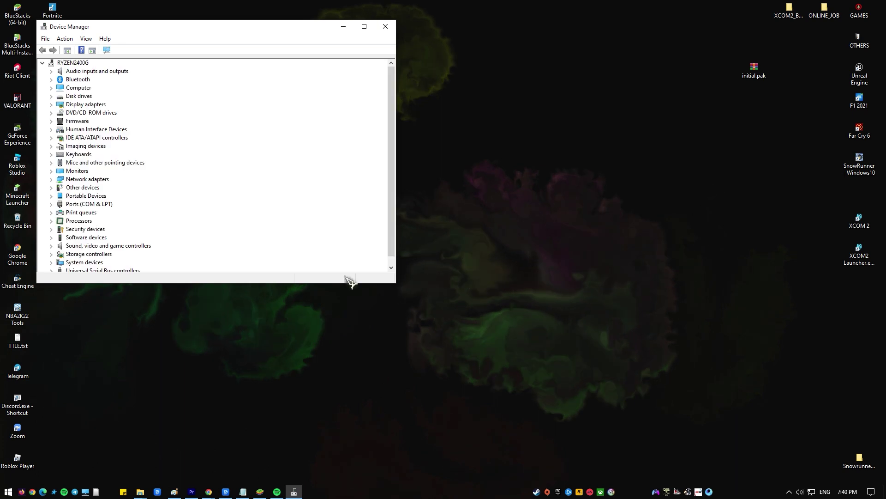
{"action": "double_click", "coordinate": [97, 105]}
{"action": "right_click", "coordinate": [122, 113]}
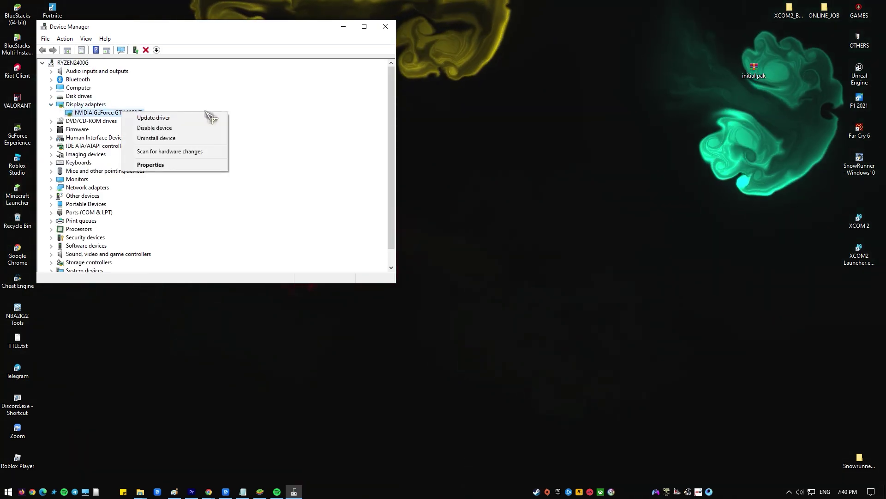
{"action": "left_click", "coordinate": [195, 138]}
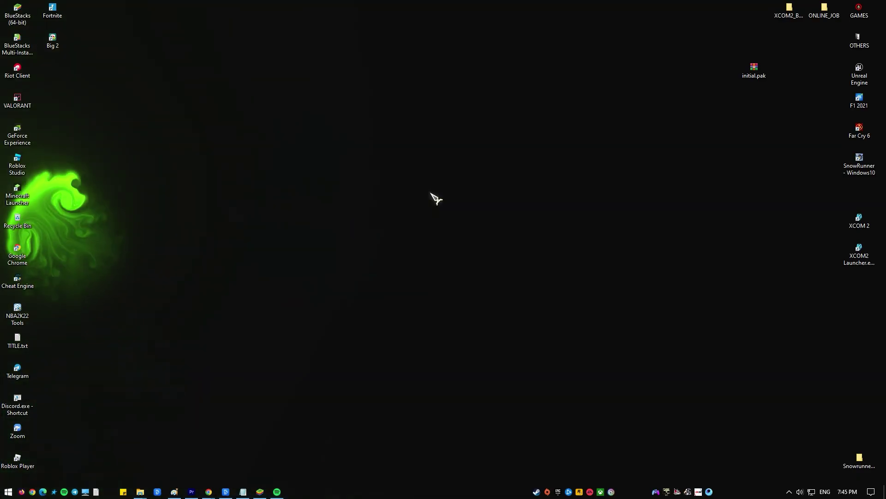
Step: In NVIDIA Control Panel, open the program-specific 3D settings and select AppPlayer (Bluestacks.exe) as the program to customize
{"action": "right_click", "coordinate": [431, 194]}
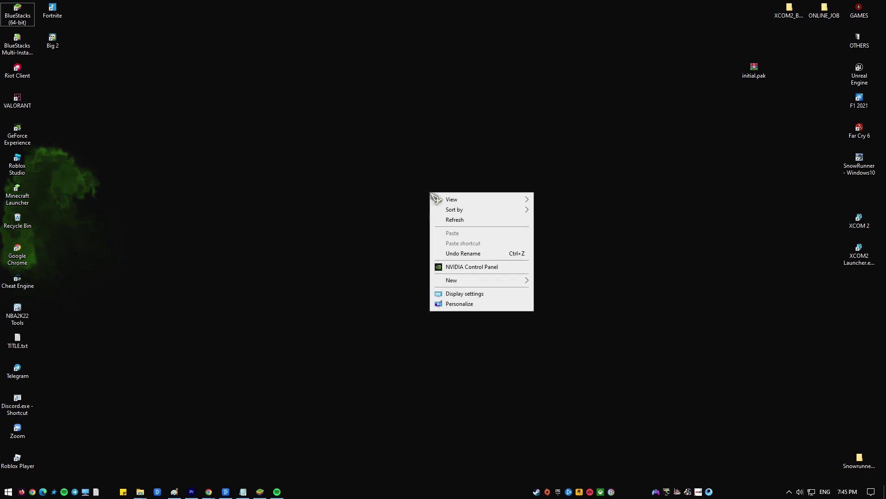
{"action": "left_click", "coordinate": [464, 269]}
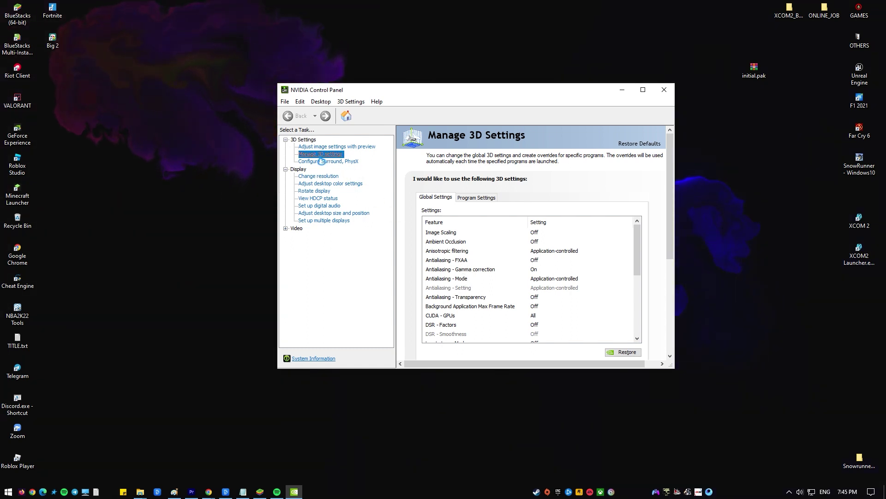
{"action": "left_click", "coordinate": [476, 197]}
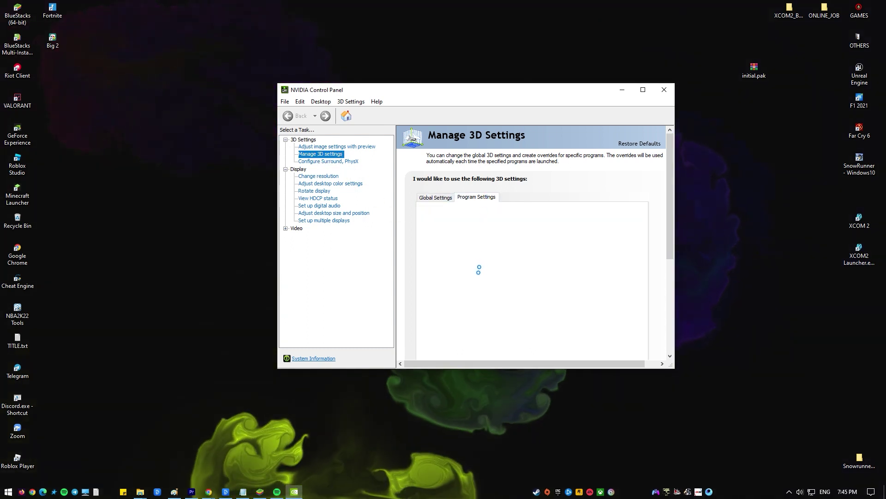
{"action": "left_click", "coordinate": [510, 221]}
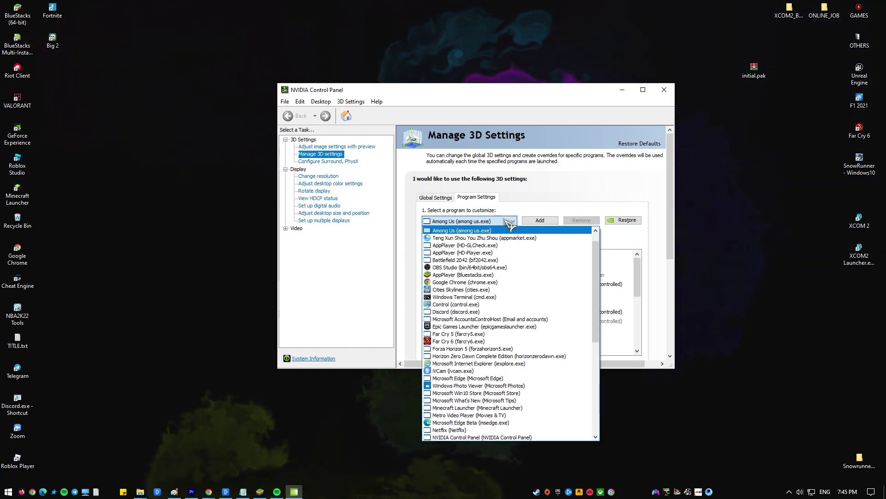
{"action": "left_click", "coordinate": [487, 275]}
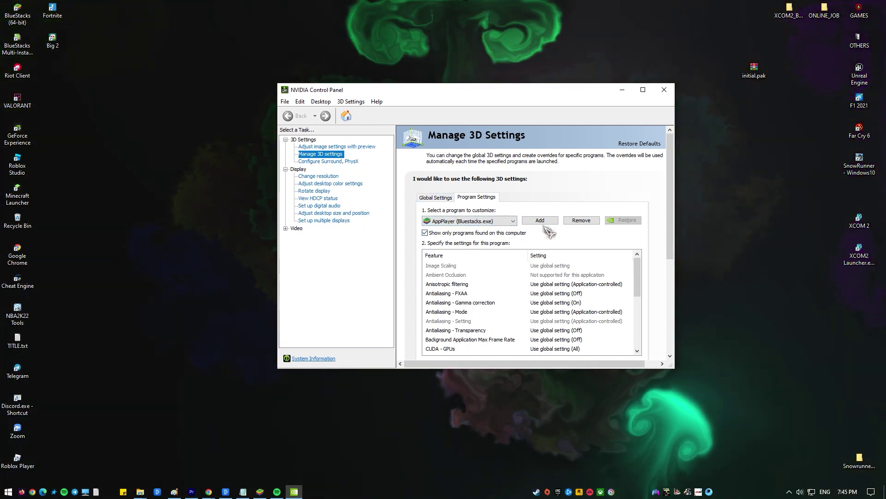
Step: Set Threaded optimization to Off for AppPlayer (Bluestacks.exe)
{"action": "scroll", "coordinate": [544, 244], "scroll_direction": "down", "scroll_amount": 1}
{"action": "scroll", "coordinate": [538, 254], "scroll_direction": "down", "scroll_amount": 6}
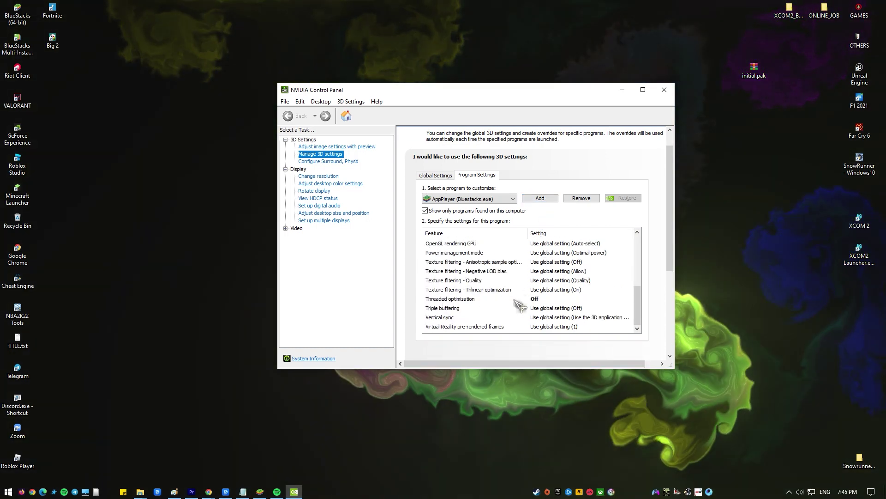
{"action": "left_click", "coordinate": [534, 299]}
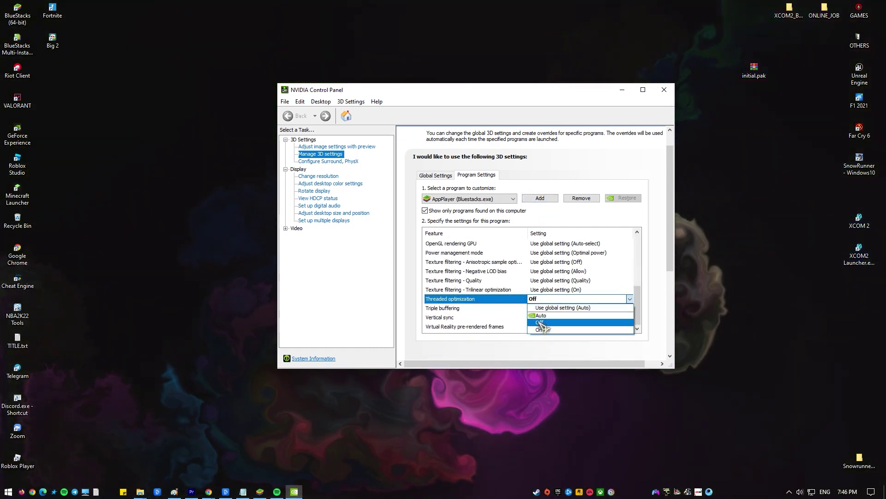
{"action": "left_click", "coordinate": [540, 322]}
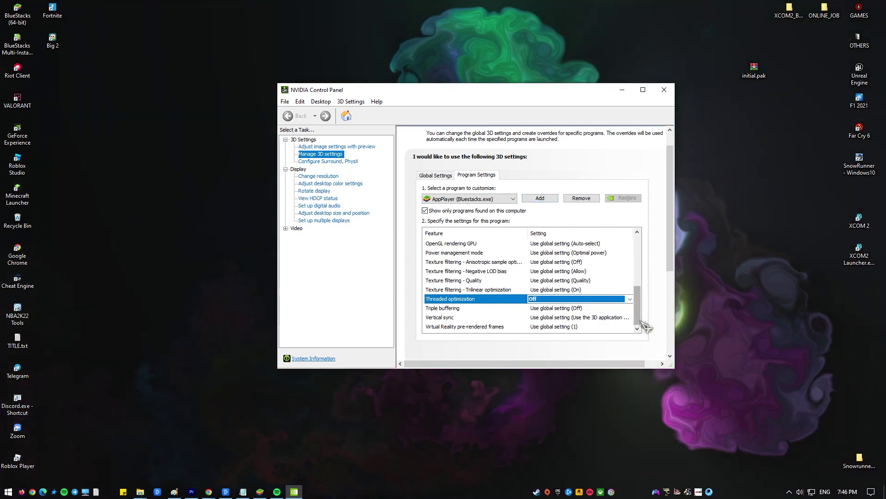
{"action": "scroll", "coordinate": [658, 310], "scroll_direction": "down", "scroll_amount": 5}
{"action": "scroll", "coordinate": [659, 302], "scroll_direction": "up", "scroll_amount": 6}
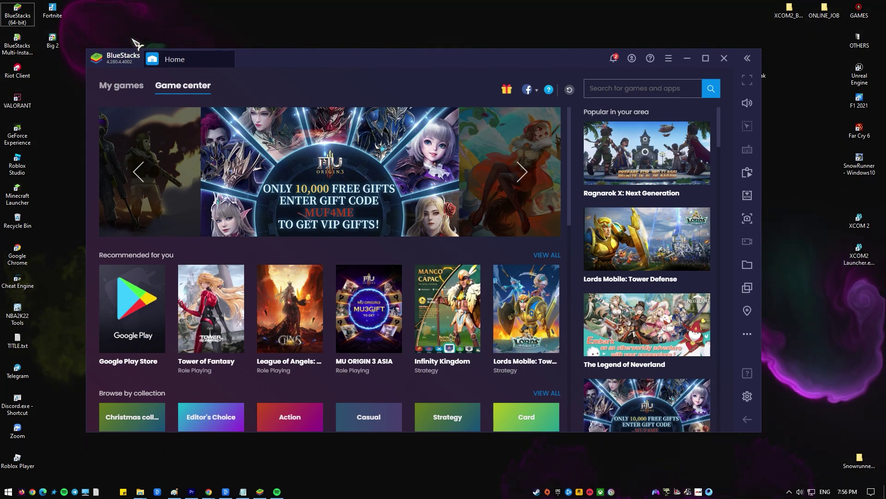
Step: In BlueStacks, delete the Big 2 app from My games and confirm its removal
{"action": "left_click_drag", "start_coordinate": [252, 59], "coordinate": [199, 64]}
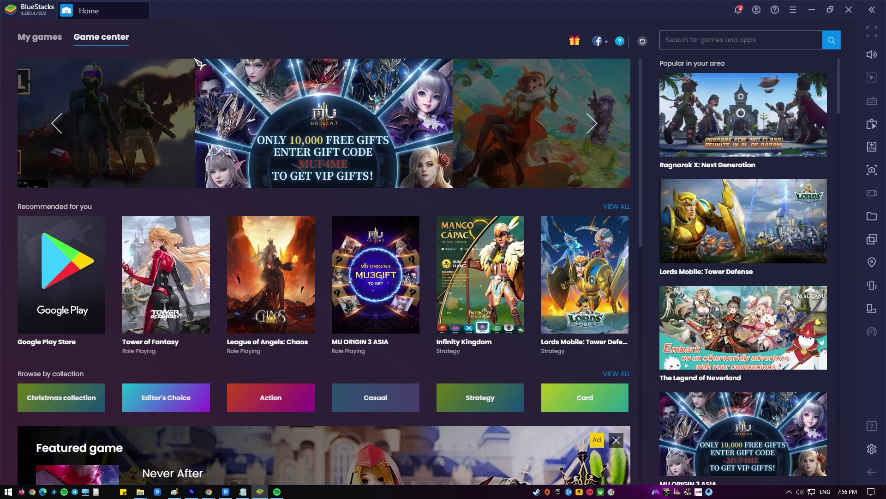
{"action": "double_click", "coordinate": [630, 17]}
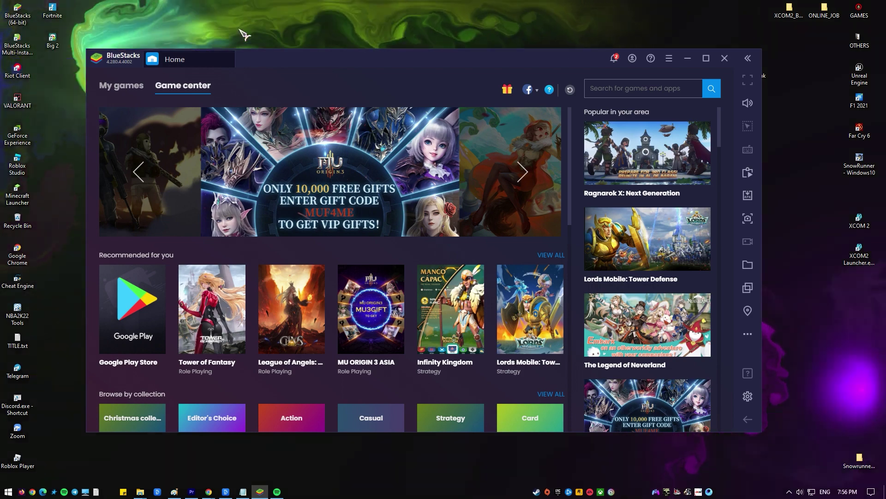
{"action": "left_click", "coordinate": [133, 92]}
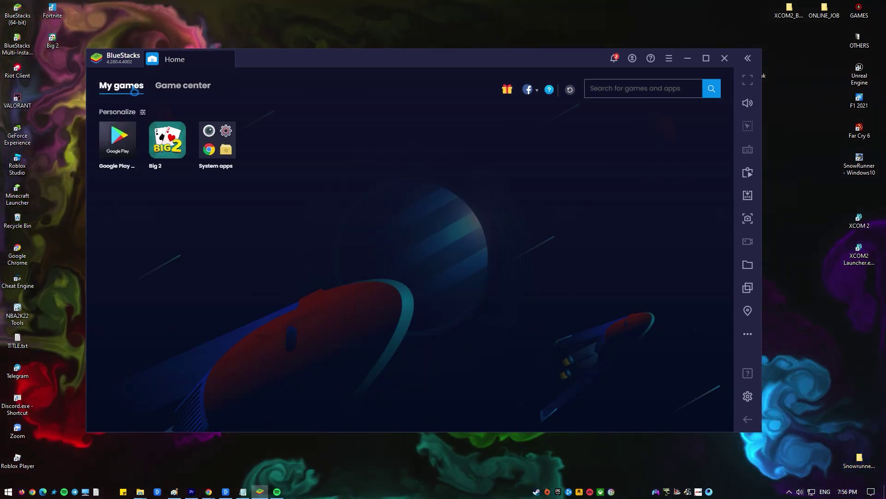
{"action": "left_click", "coordinate": [183, 127]}
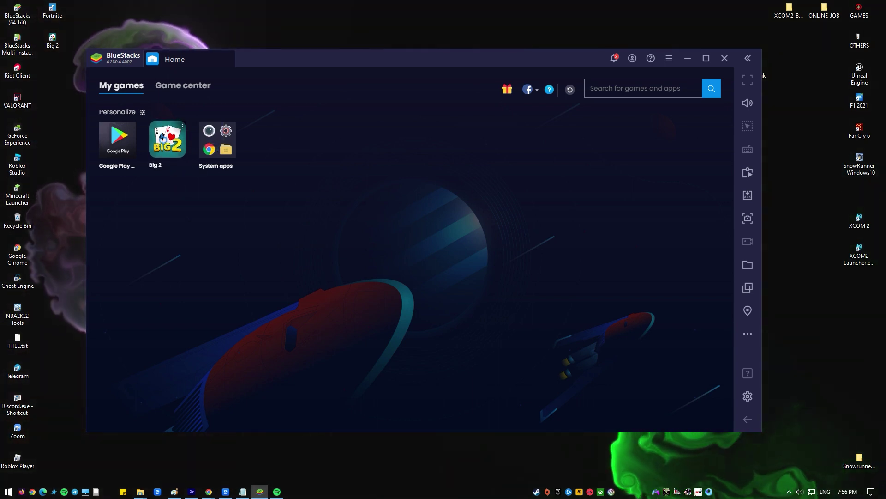
{"action": "left_click", "coordinate": [183, 125]}
{"action": "left_click", "coordinate": [217, 141]}
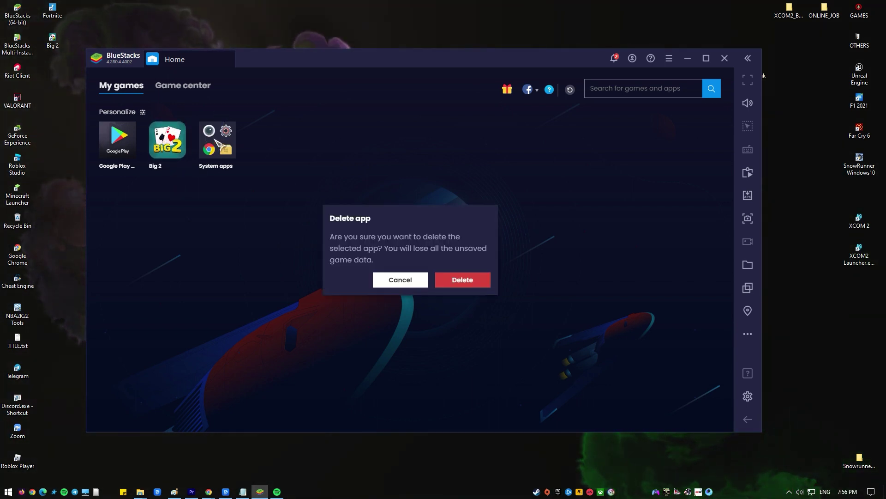
{"action": "left_click", "coordinate": [470, 280]}
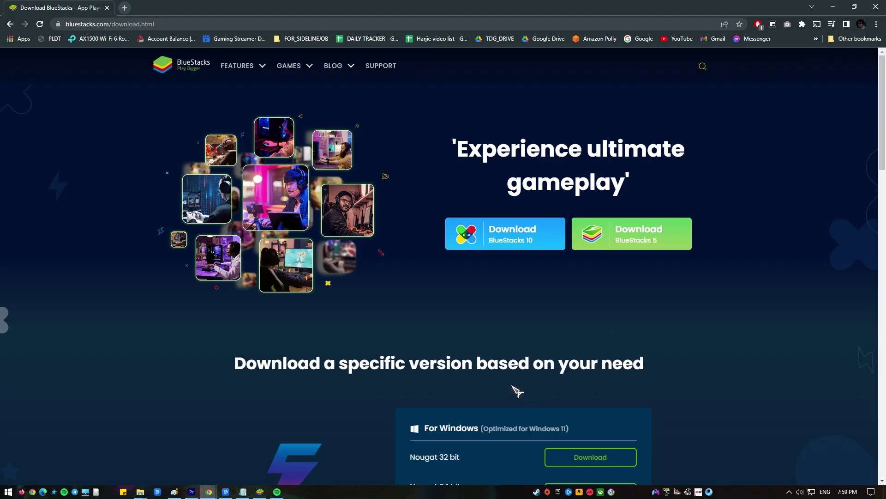
Step: On the BlueStacks download page in the browser, locate the Windows downloads for BlueStacks 4
{"action": "scroll", "coordinate": [375, 296], "scroll_direction": "down", "scroll_amount": 3}
{"action": "scroll", "coordinate": [348, 293], "scroll_direction": "down", "scroll_amount": 3}
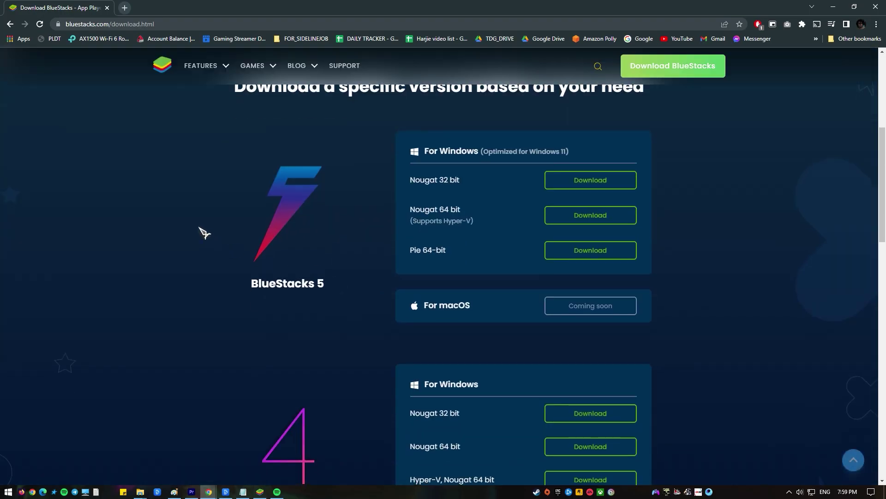
{"action": "scroll", "coordinate": [529, 194], "scroll_direction": "down", "scroll_amount": 4}
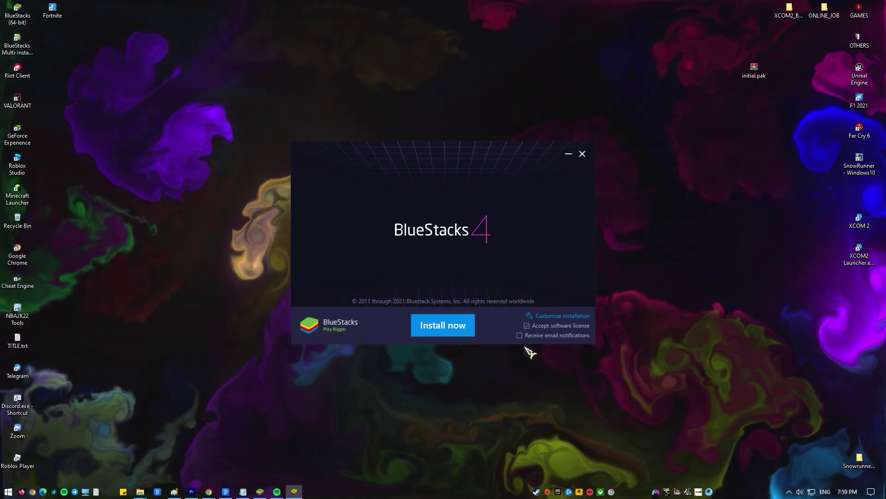
Step: In the BlueStacks 4 installer, customize the installation, keep the data path C:\ProgramData\BlueStacks and start installing
{"action": "left_click", "coordinate": [554, 316]}
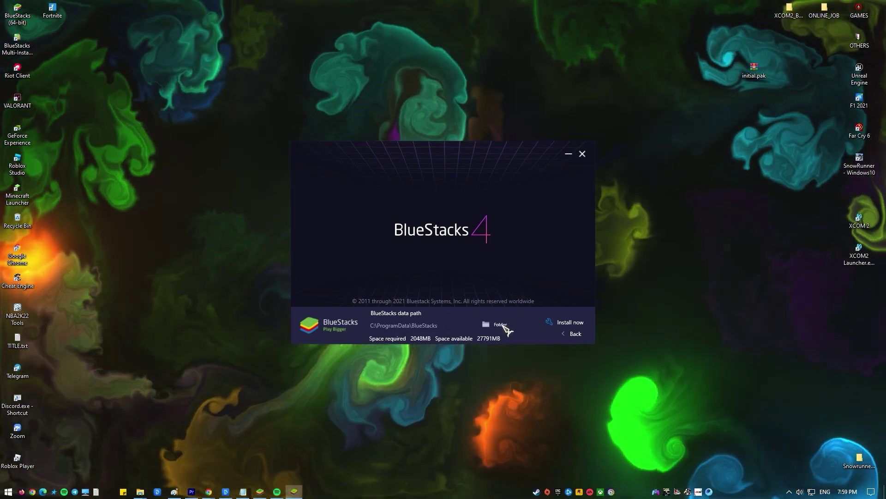
{"action": "left_click", "coordinate": [501, 325]}
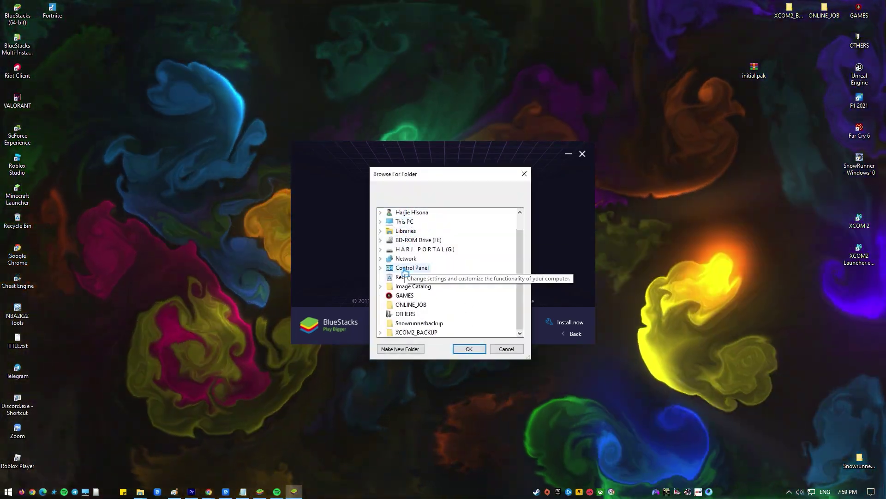
{"action": "scroll", "coordinate": [405, 273], "scroll_direction": "up", "scroll_amount": 1}
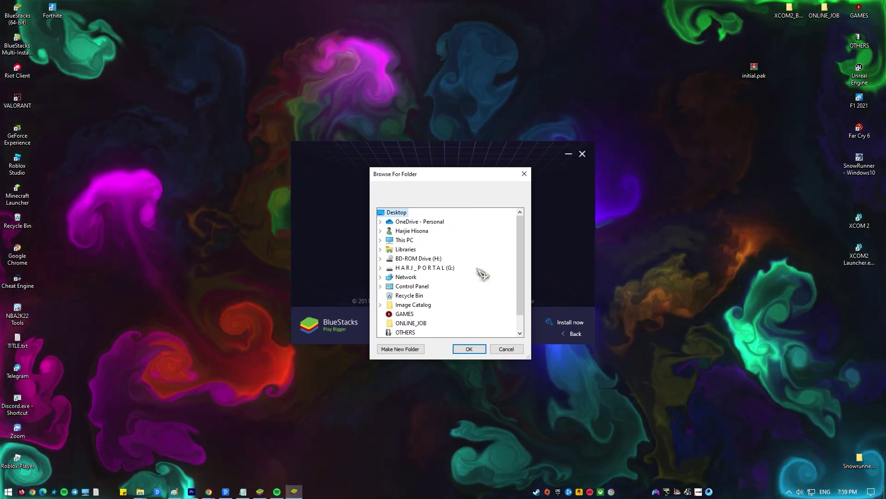
{"action": "left_click", "coordinate": [507, 349]}
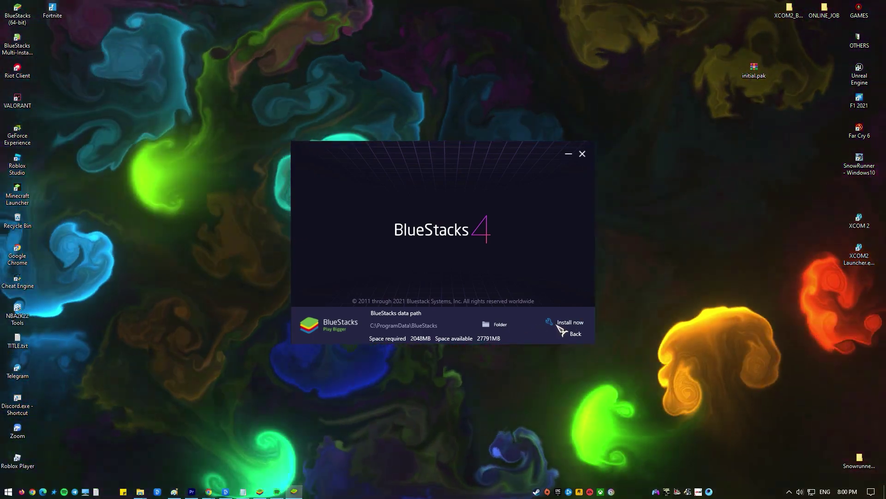
{"action": "left_click", "coordinate": [567, 322]}
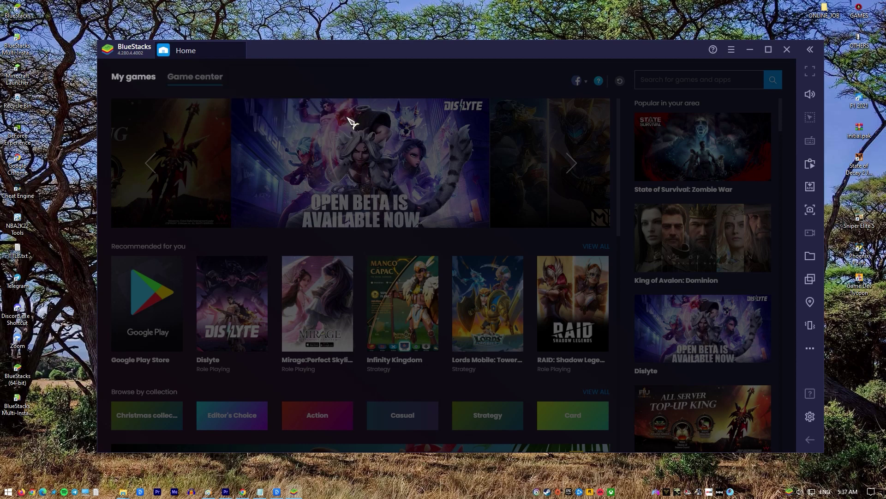
Step: Dismiss the introductory overlay on the BlueStacks home screen and browse the Game center's listings
{"action": "left_click", "coordinate": [273, 114]}
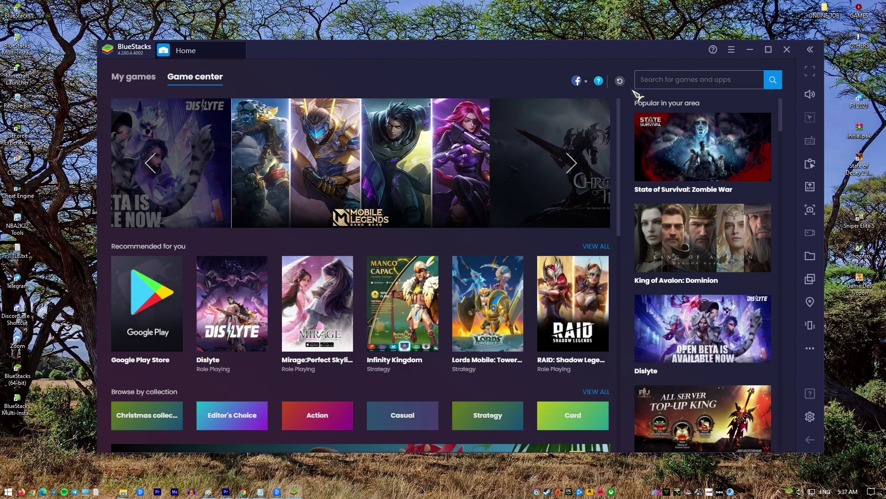
{"action": "scroll", "coordinate": [299, 283], "scroll_direction": "down", "scroll_amount": 3}
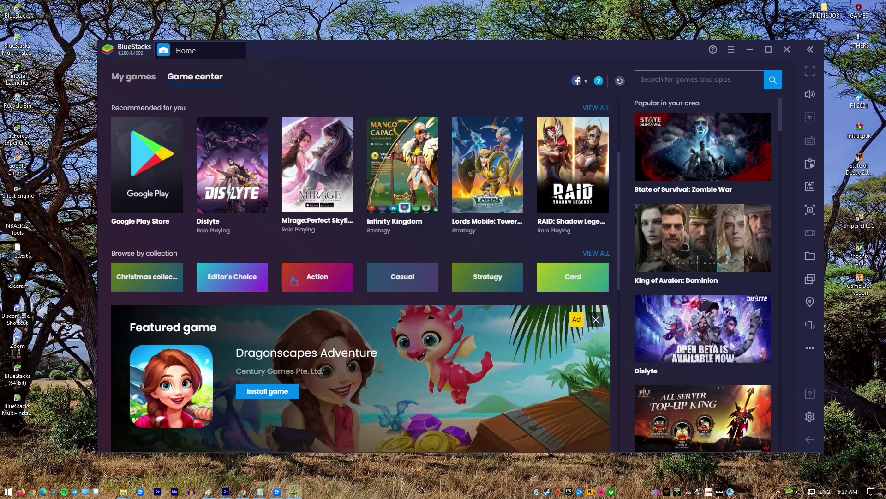
{"action": "scroll", "coordinate": [299, 282], "scroll_direction": "down", "scroll_amount": 7}
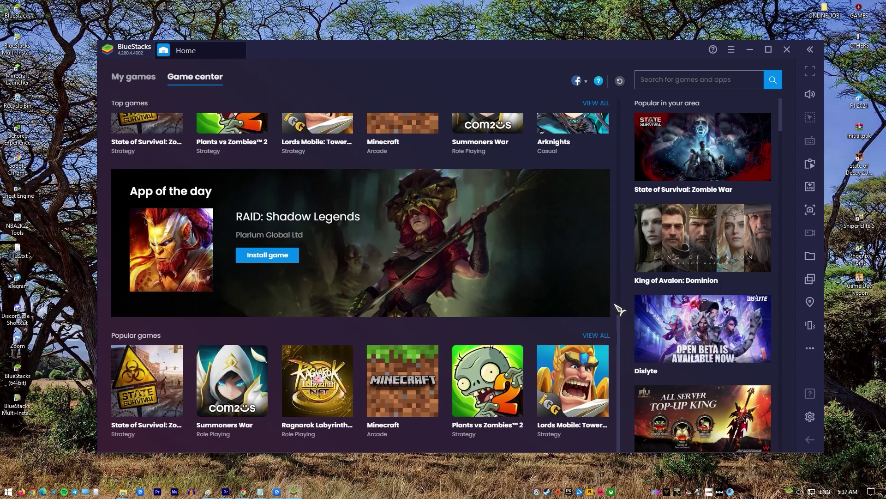
{"action": "scroll", "coordinate": [696, 293], "scroll_direction": "down", "scroll_amount": 8}
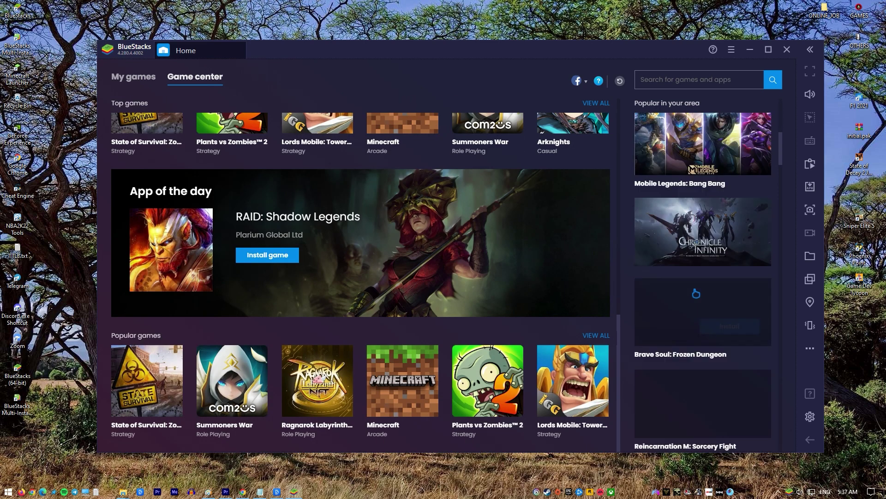